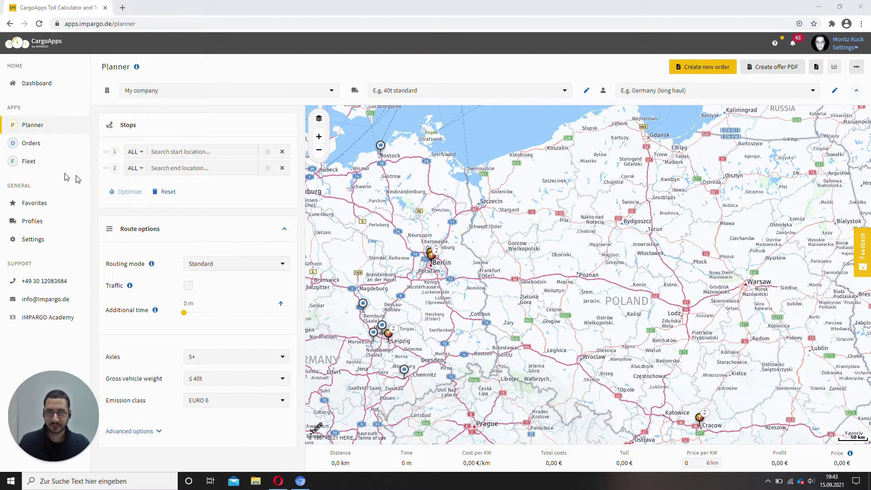
Plan a route from 10117 Berlin to 00-941 Warsaw and show its totals: 575,9 km, 9 h 22 m, 543,44 €.
click(176, 169)
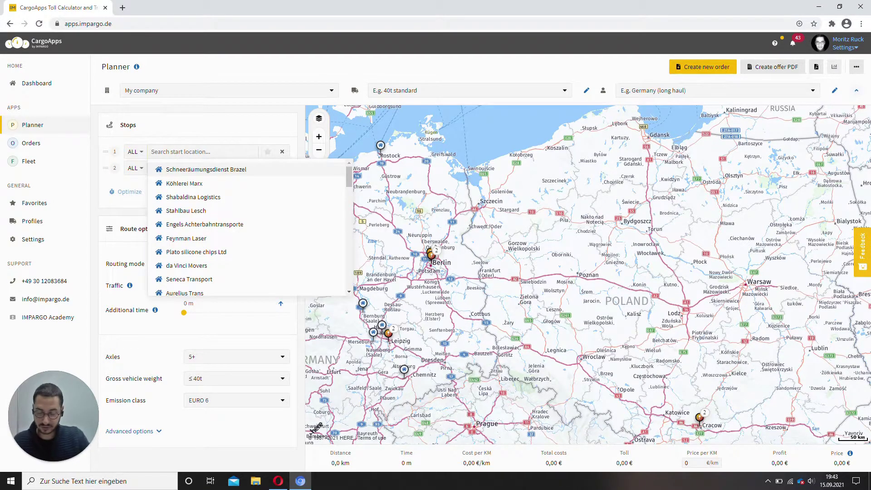
text(Berlin)
key(Down)
key(Down)
key(Down)
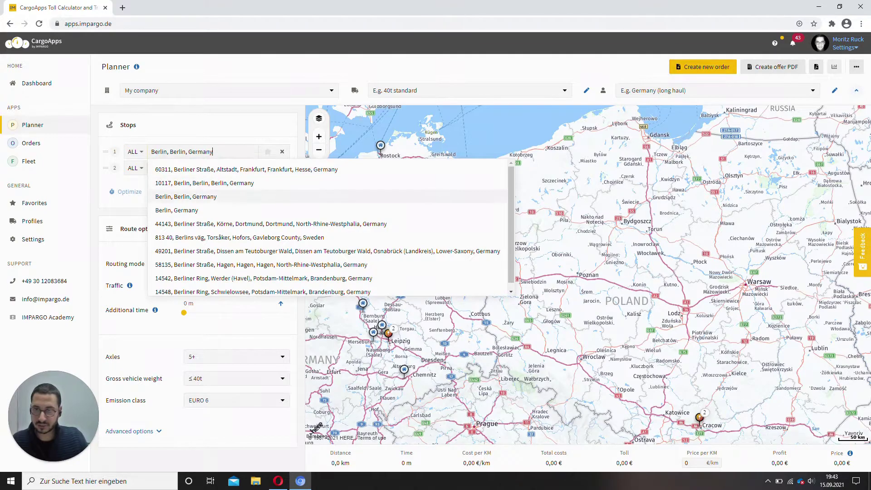
key(Up)
key(Return)
click(134, 151)
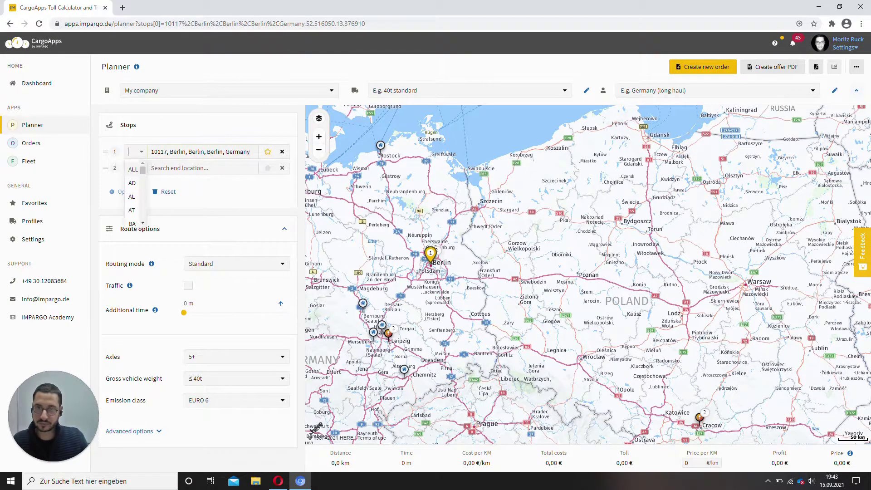
click(182, 167)
text(W)
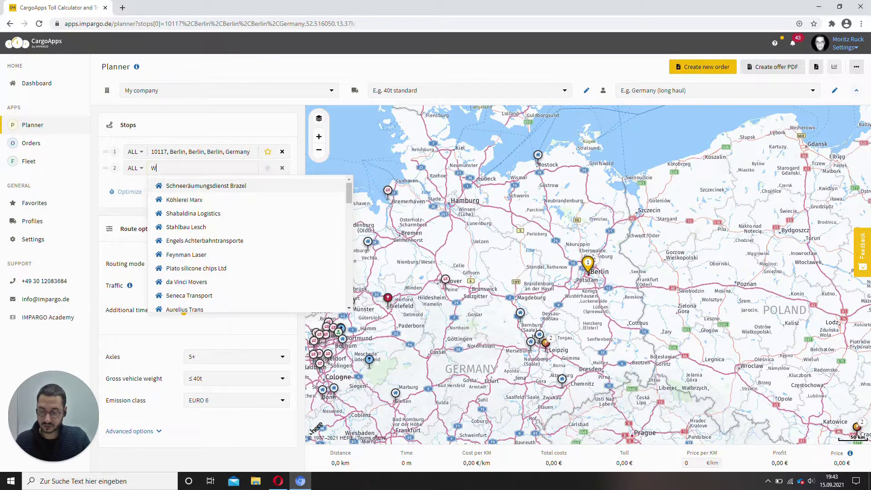
text(ar)
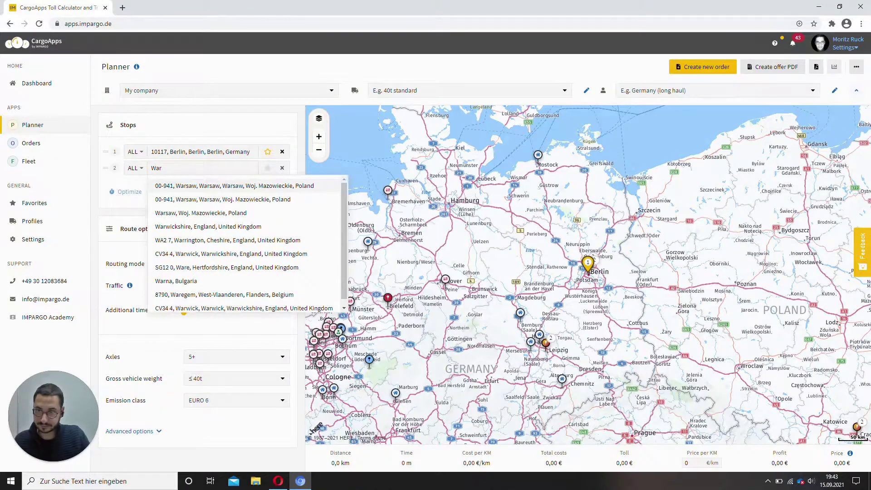
key(Return)
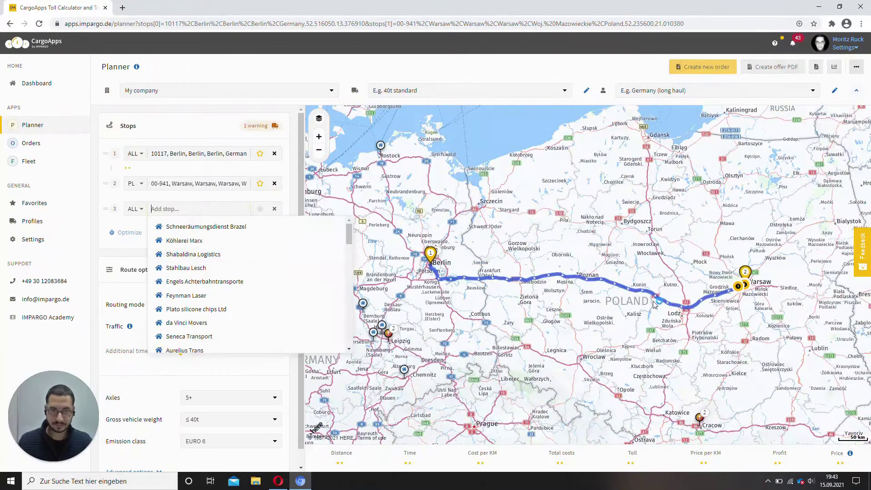
click(388, 74)
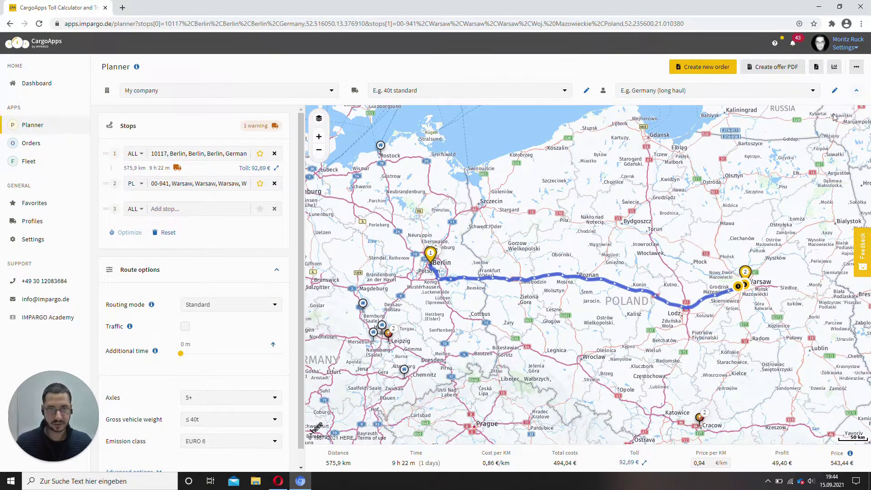
Start a new order from the planned route with reference ref_EXAMPLE.
click(703, 69)
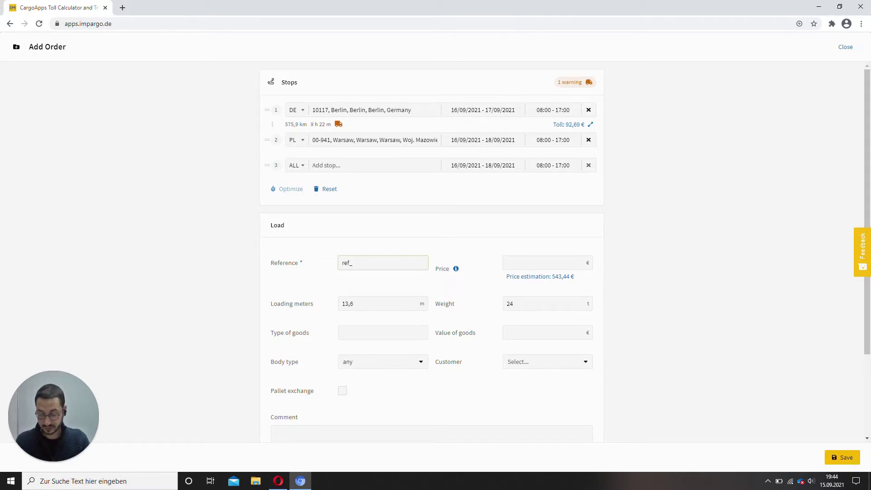
text(S)
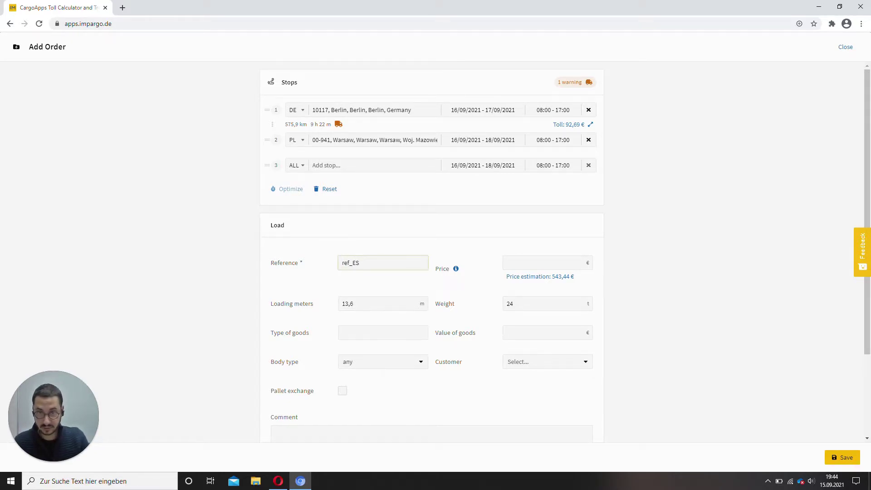
key(BackSpace)
text(XAMPLE)
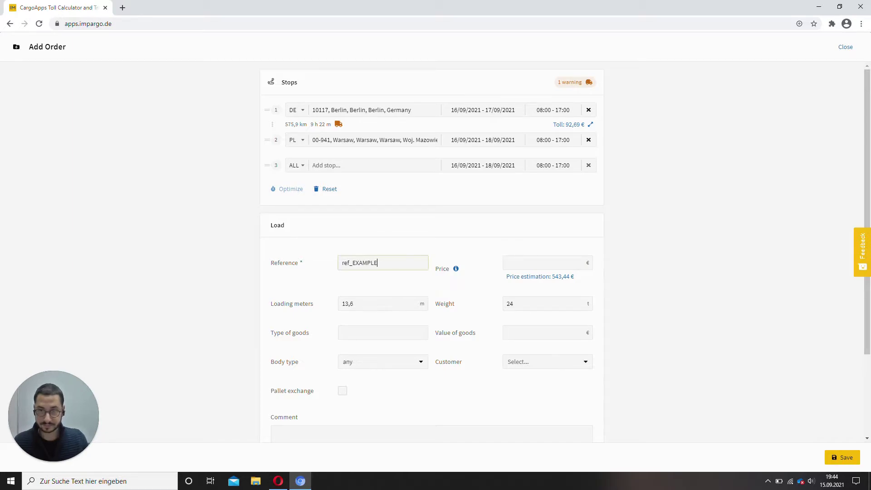
click(701, 214)
Add a comment to drive to ramp 3 in Warsaw and call the contact number, then save the order.
scroll(421, 320, down, 2)
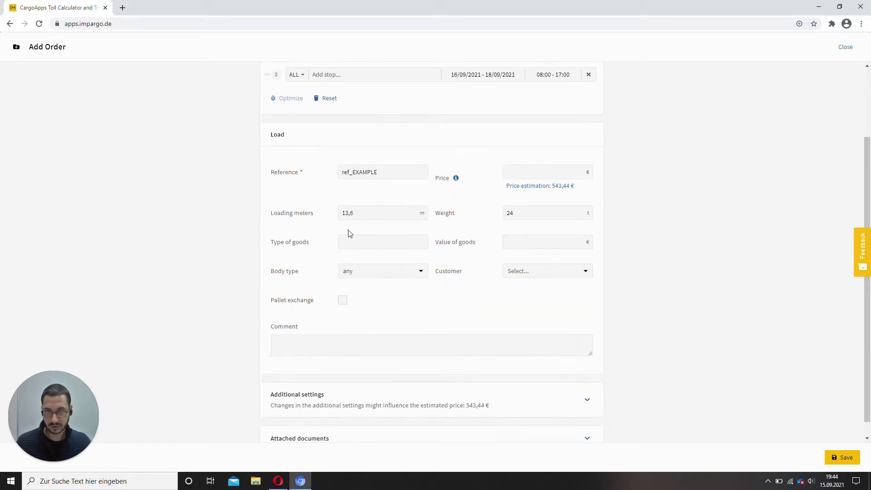
scroll(355, 323, down, 1)
click(354, 323)
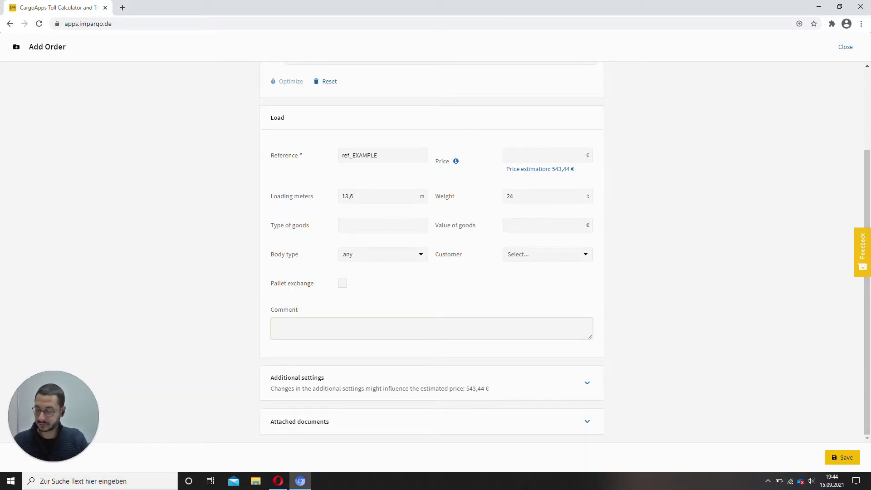
text(When w)
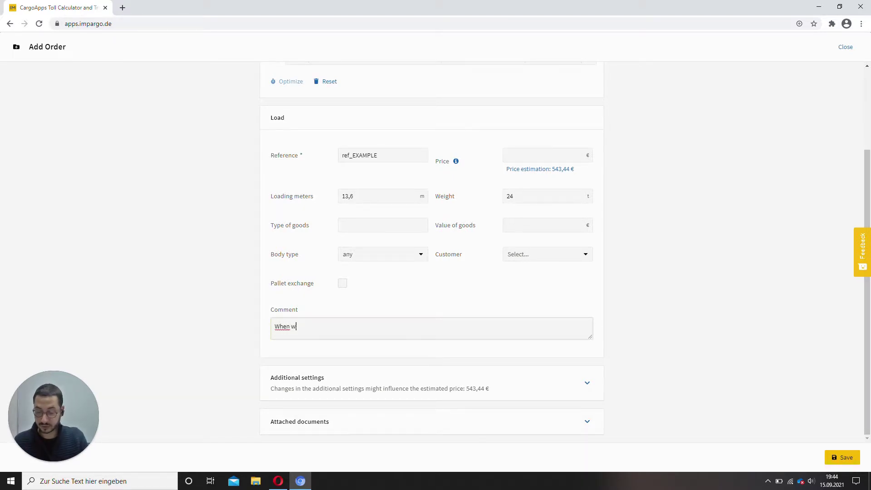
text(arsa)
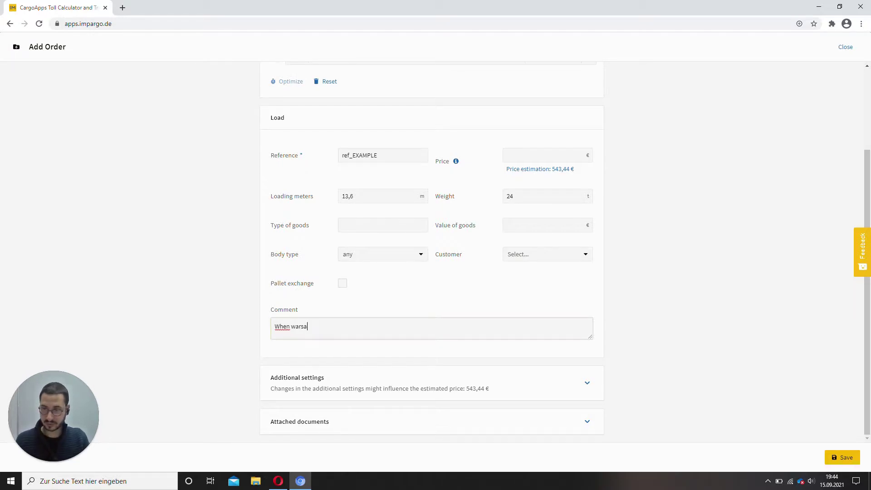
text(w dr)
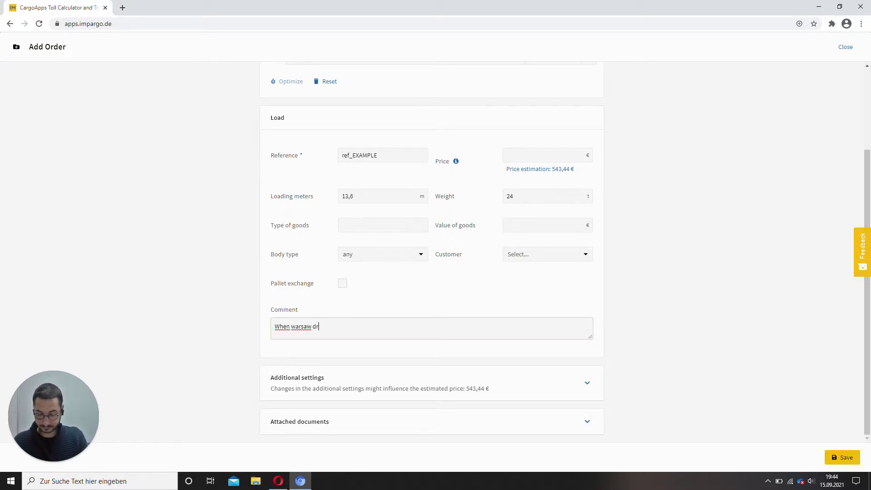
text(ive to ramp )
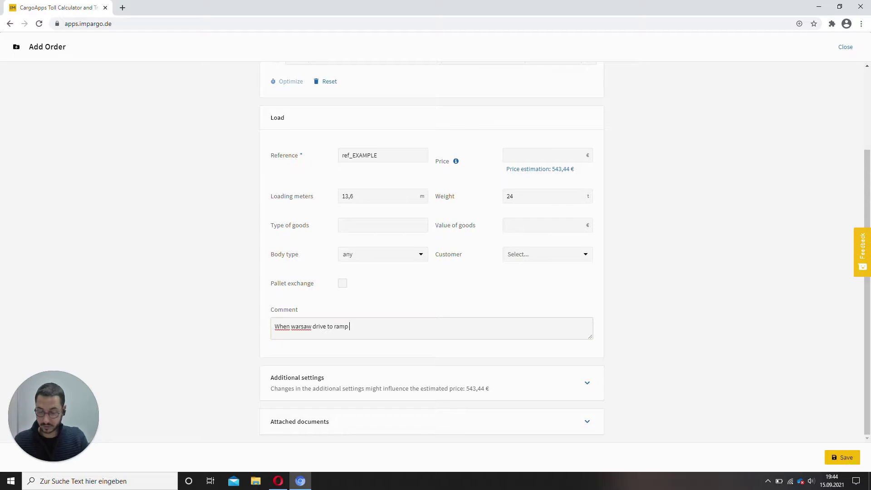
text(3 and cal)
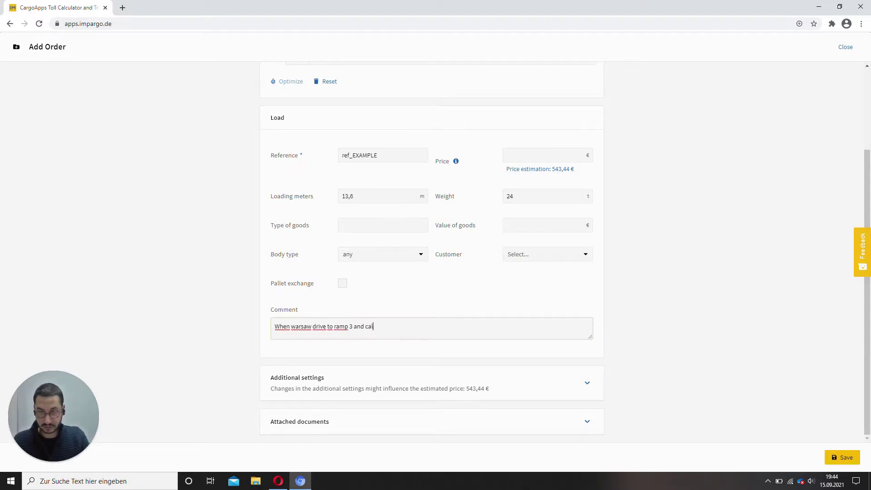
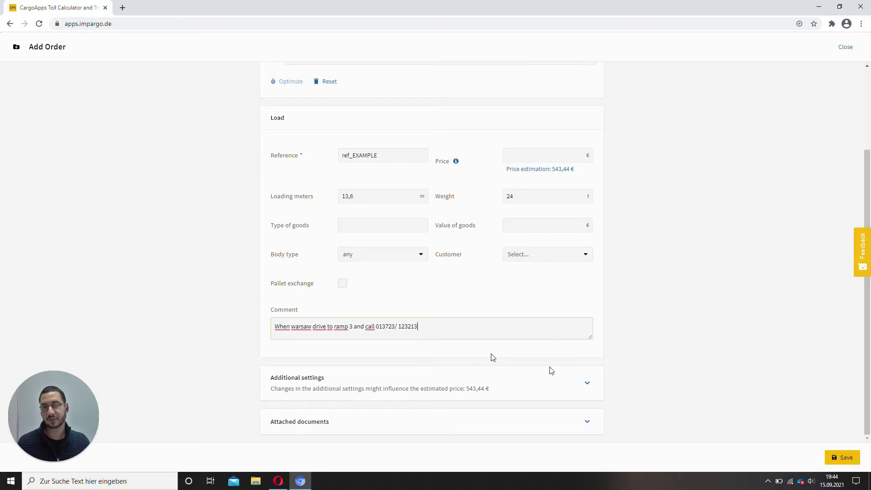
click(637, 318)
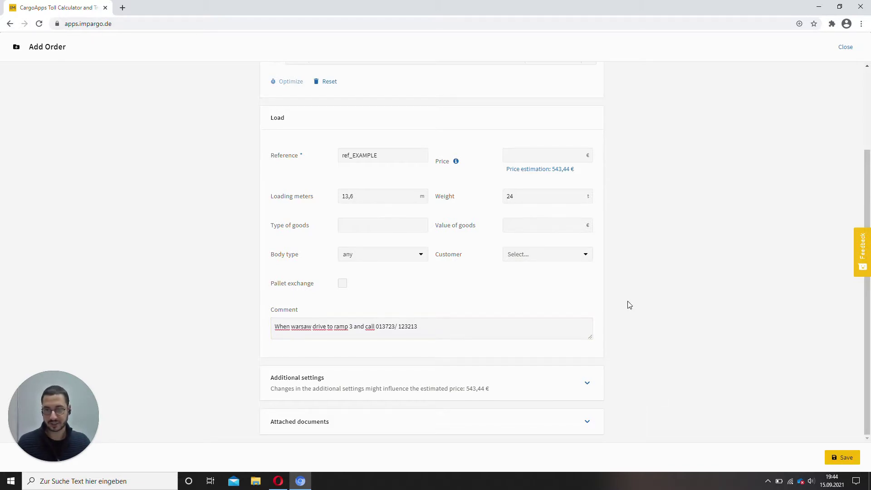
click(852, 458)
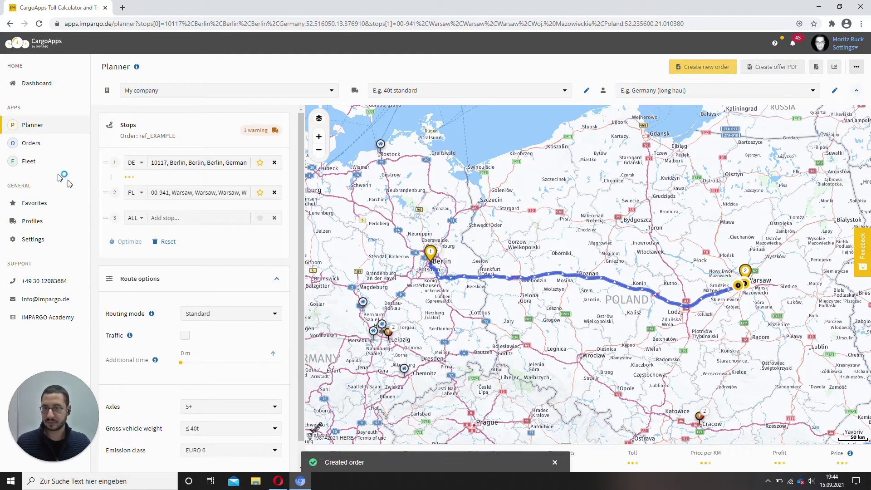
Check that ref_EXAMPLE is listed as Open in Orders, then go to the Fleet page.
click(32, 146)
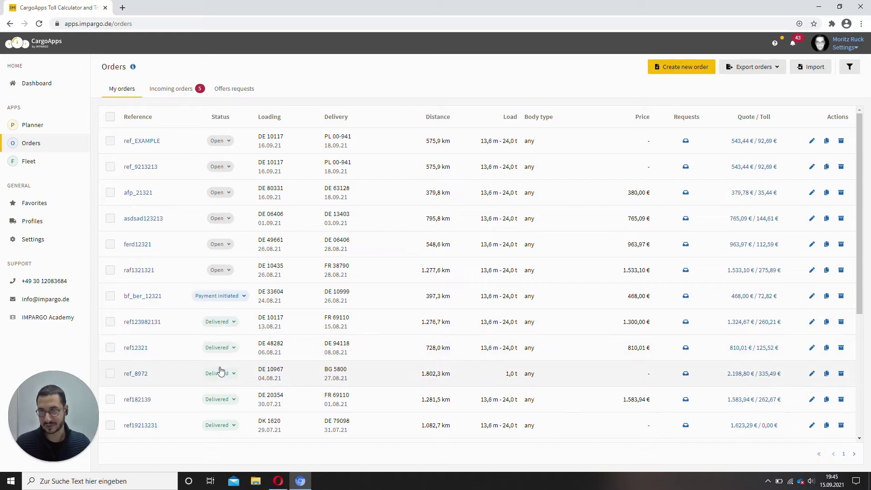
click(31, 163)
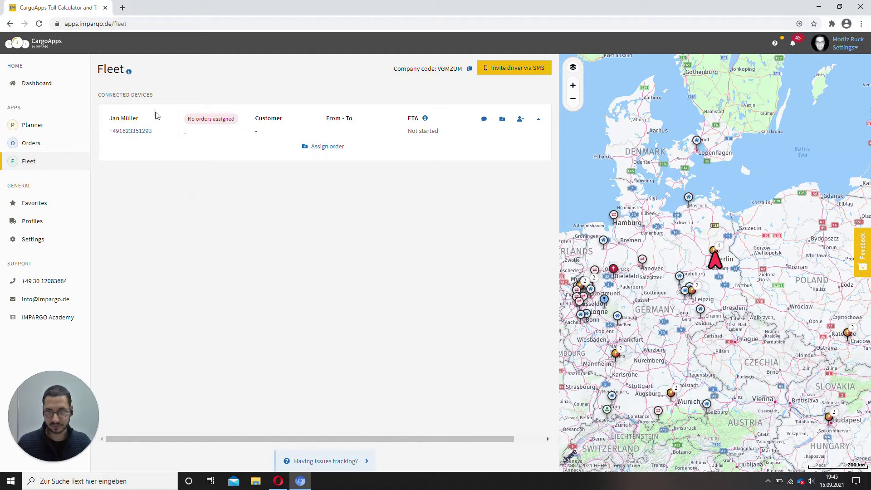
Assign the existing order ref_EXAMPLE to the connected driver, filtering by reference 'ref'.
drag(102, 122, 136, 131)
click(144, 175)
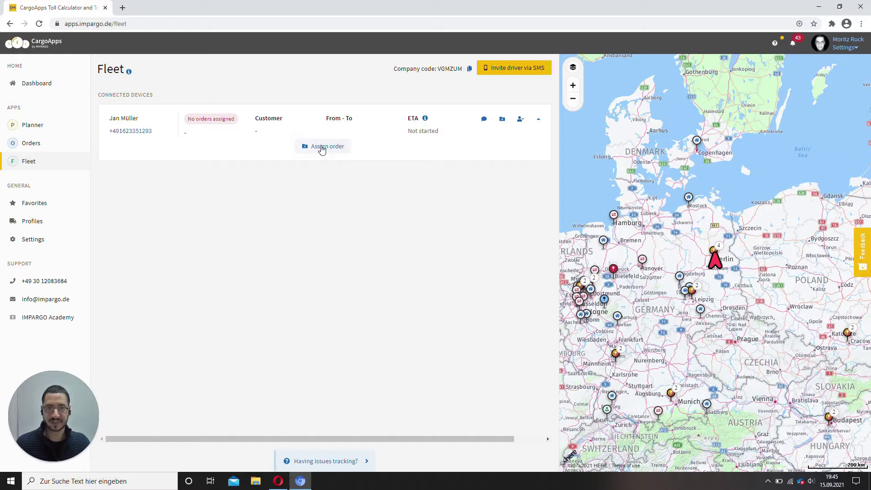
click(321, 148)
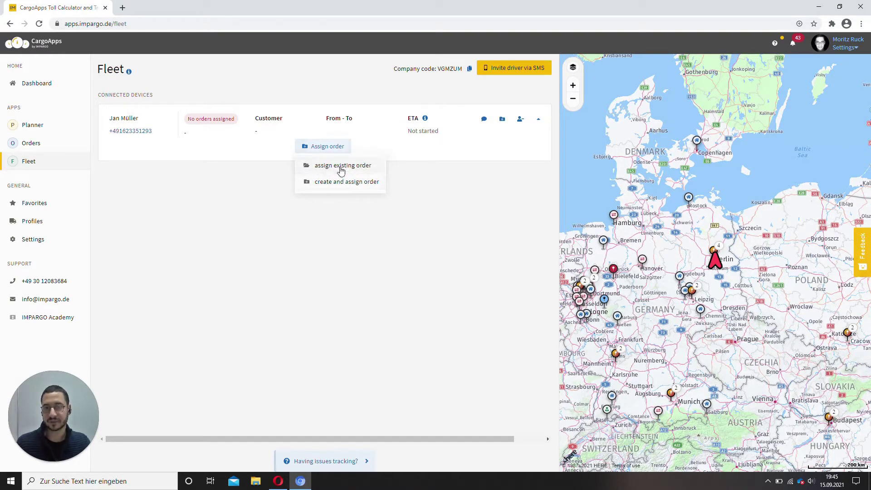
click(338, 167)
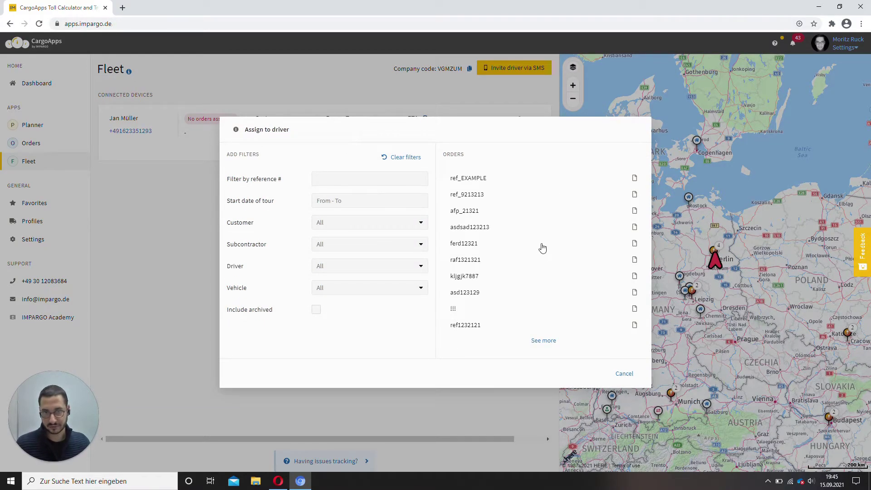
click(351, 179)
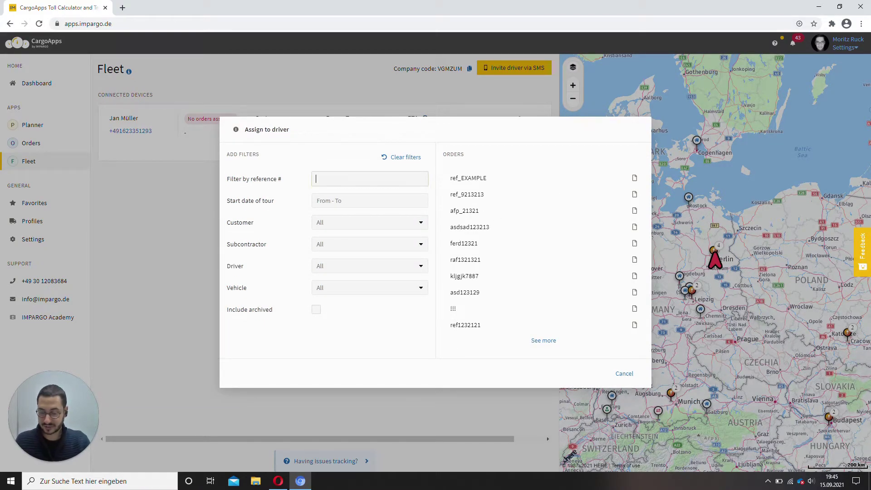
text(ref)
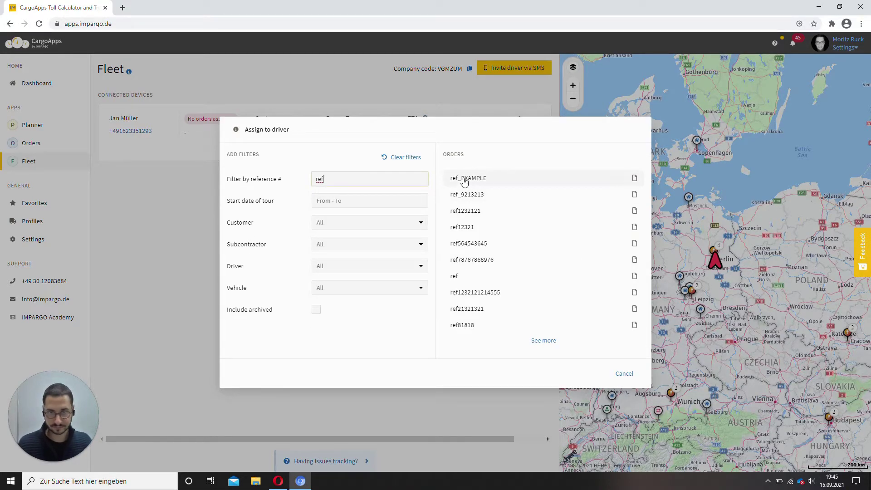
click(505, 178)
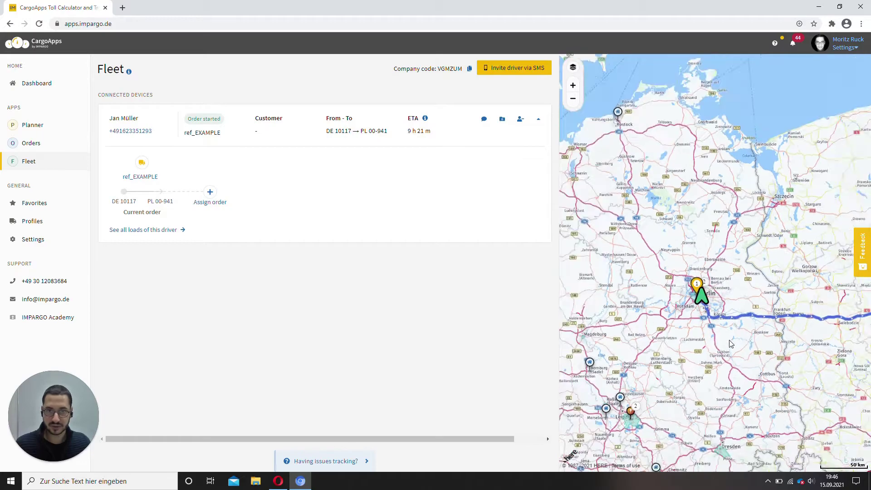
Zoom out the fleet map to show the full Berlin–Warsaw route of the started order.
scroll(730, 344, down, 2)
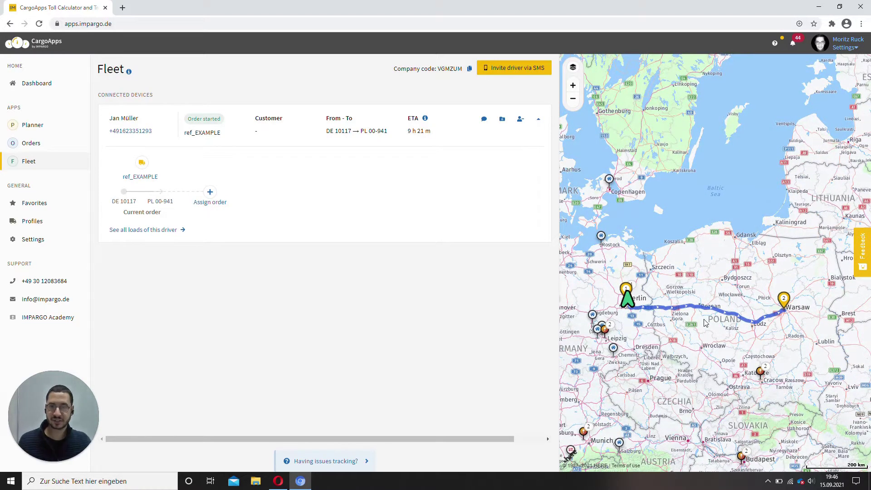
Send the driver 'PLease park in stettin' and close the chat after their reply.
click(483, 120)
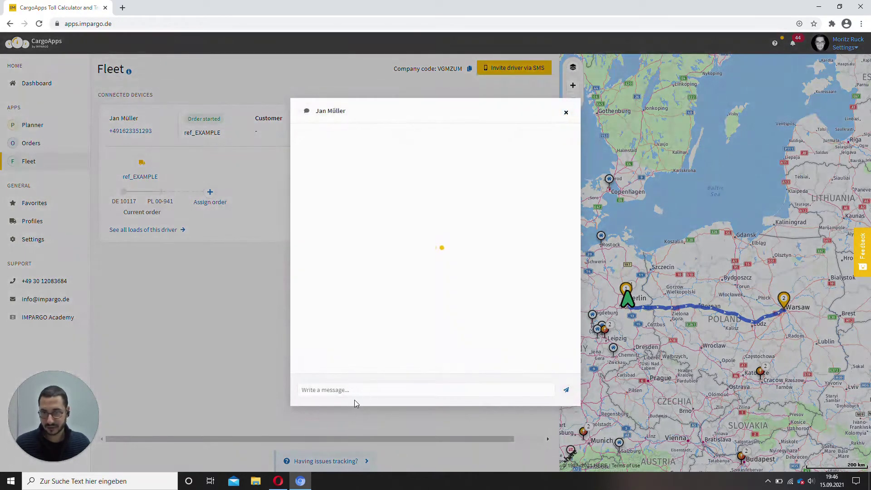
click(358, 393)
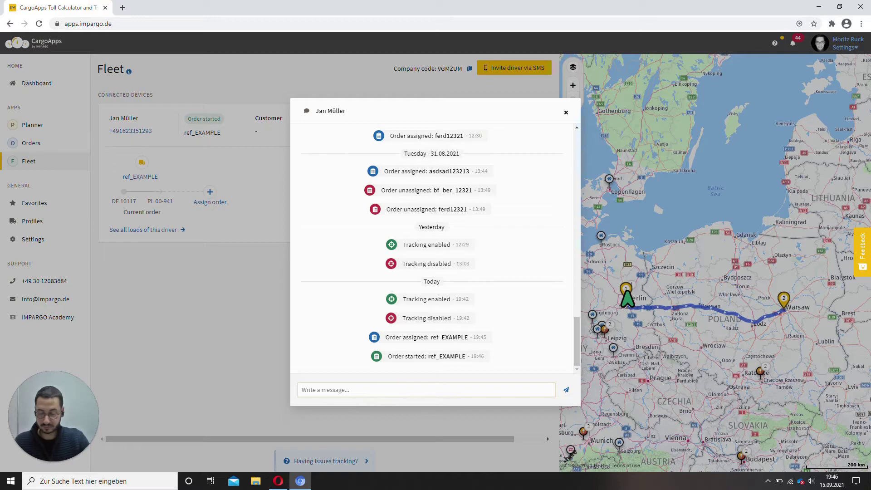
text(PLease park i)
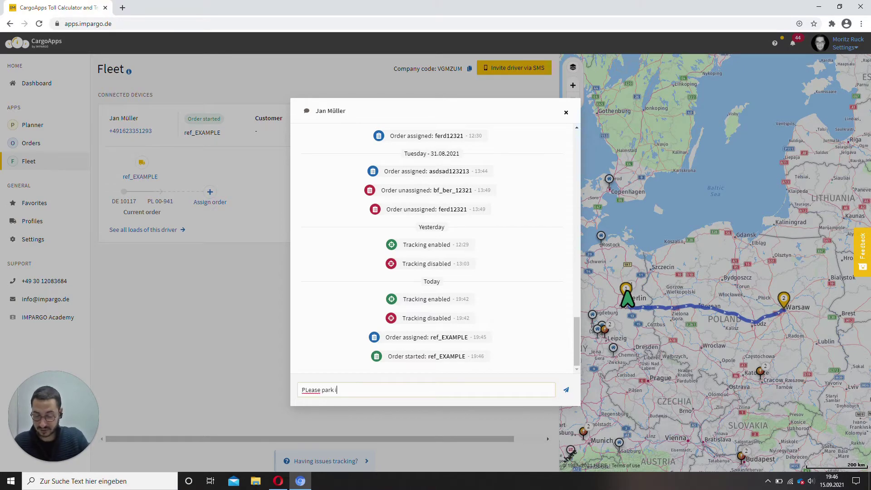
text(n stettin)
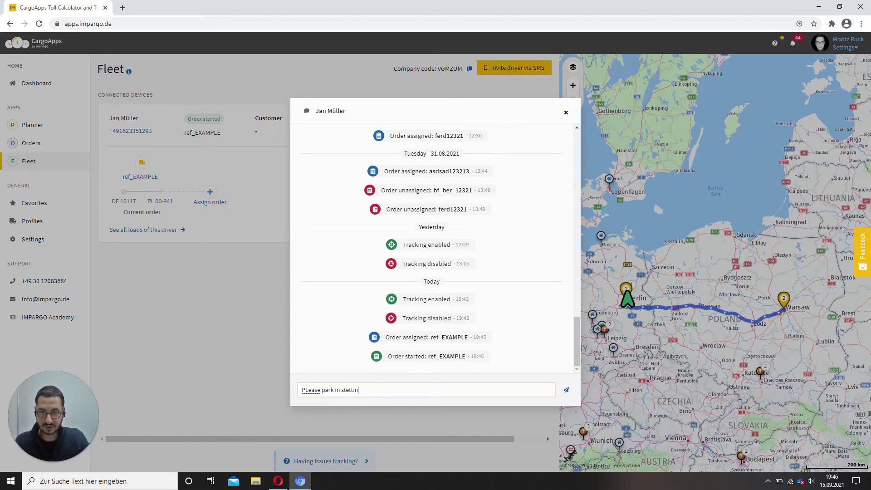
key(Return)
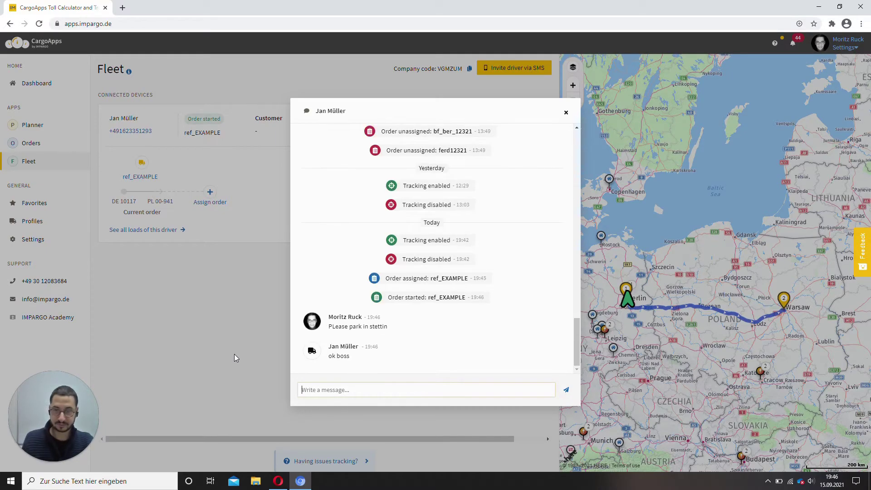
click(565, 113)
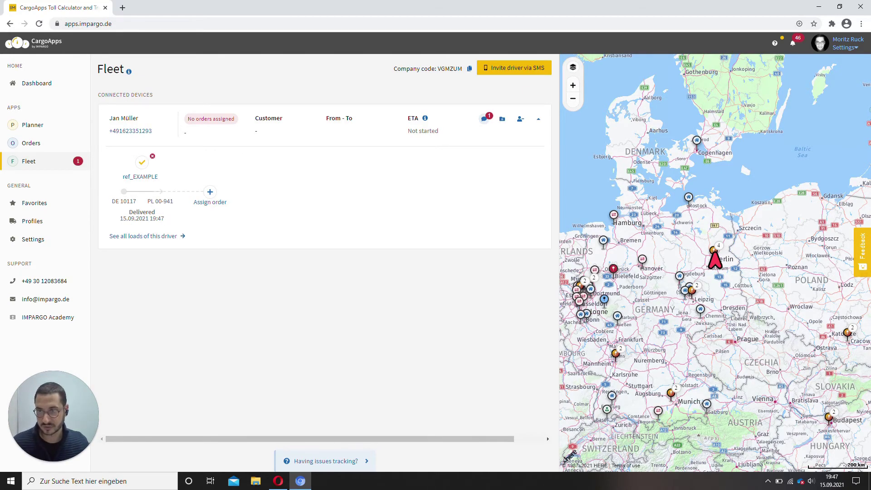
Expand ref_EXAMPLE in Orders and open its attached POD .jpg receipt.
click(43, 149)
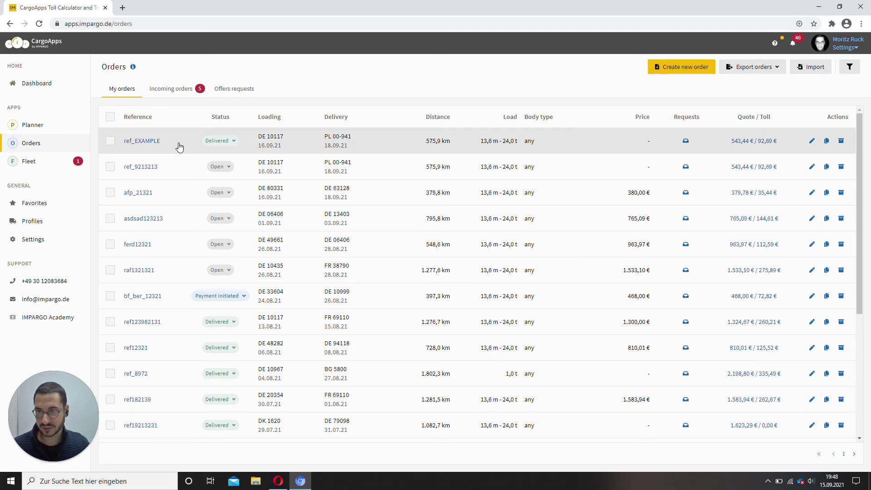
click(180, 146)
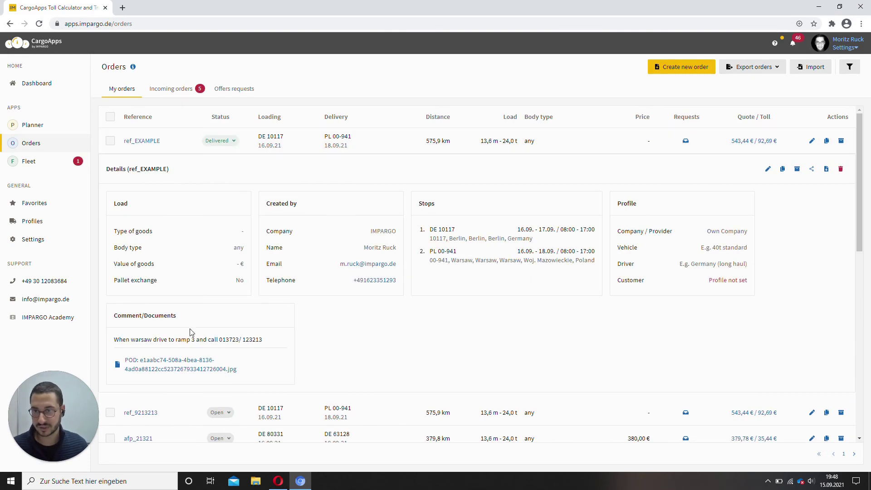
click(185, 368)
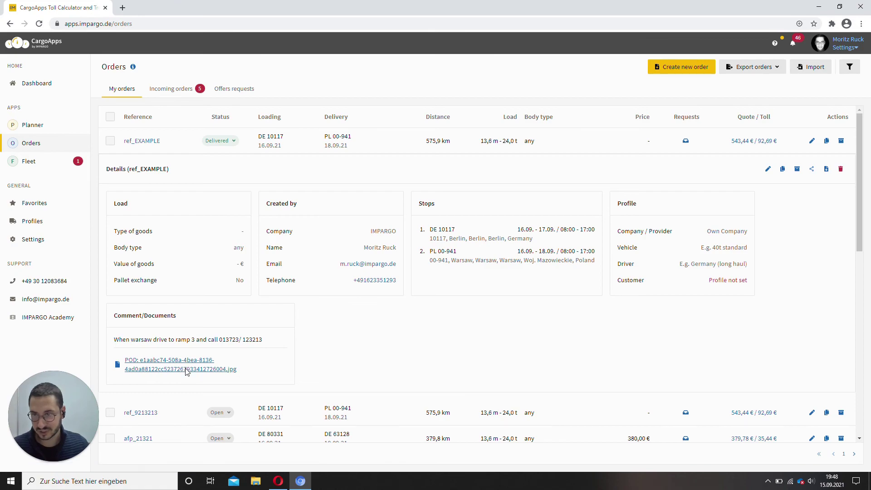